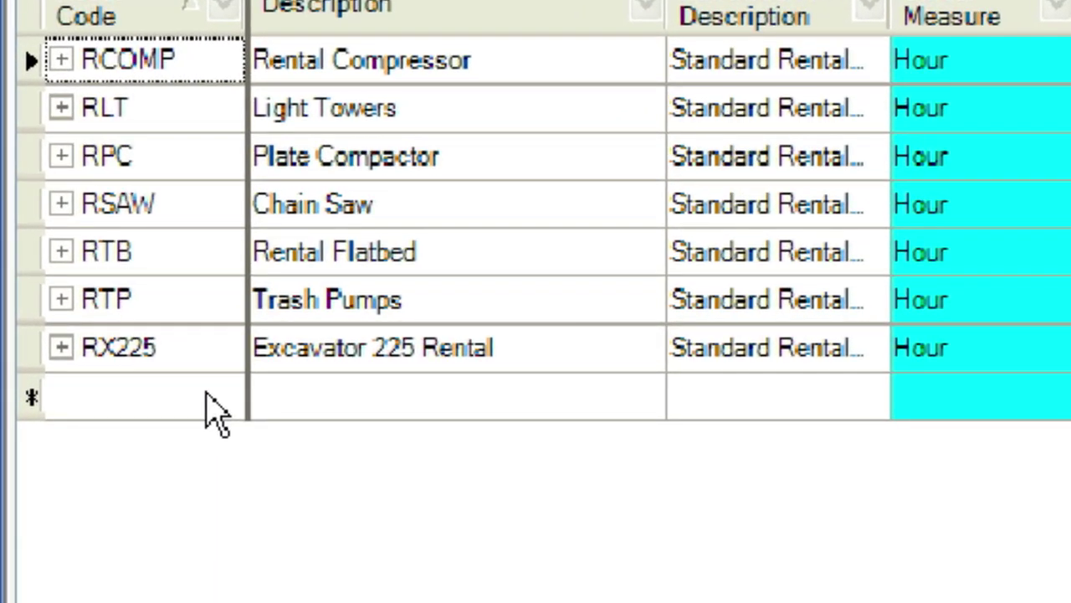
# Add a new rented equipment row coded RPU with the description Rental Pickup.
pyautogui.click(216, 410)
pyautogui.write('RPU')
pyautogui.press('Tab')
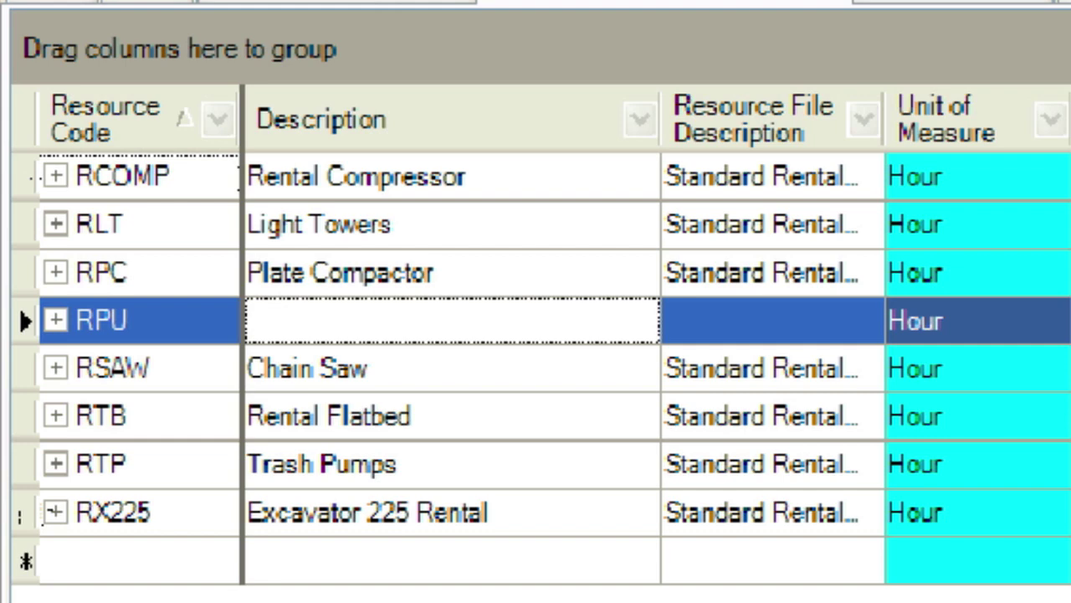
pyautogui.write('Rental')
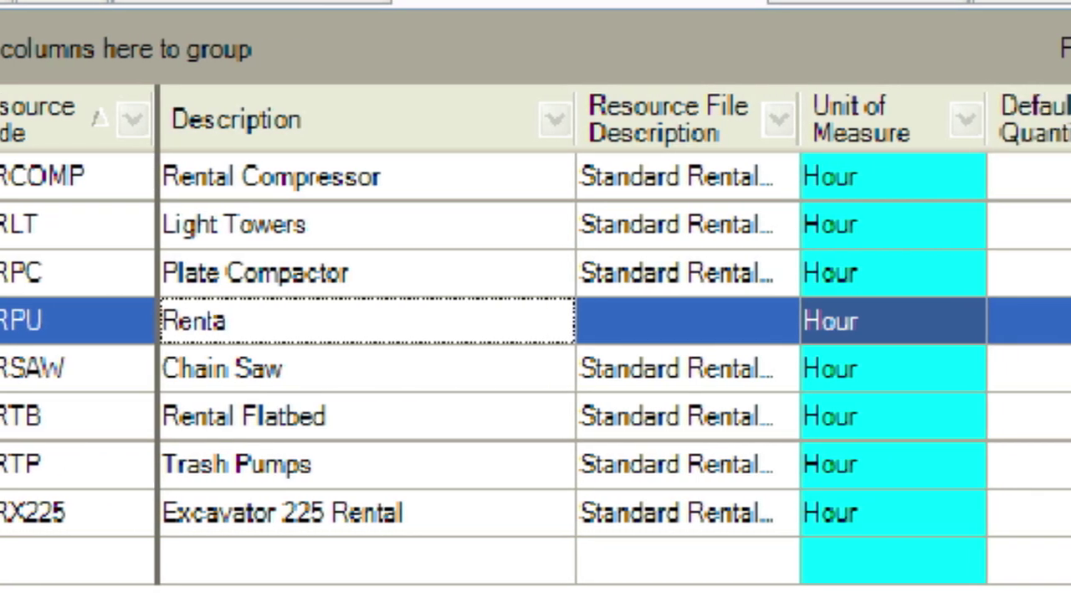
pyautogui.write(' Pickup')
pyautogui.press('Tab')
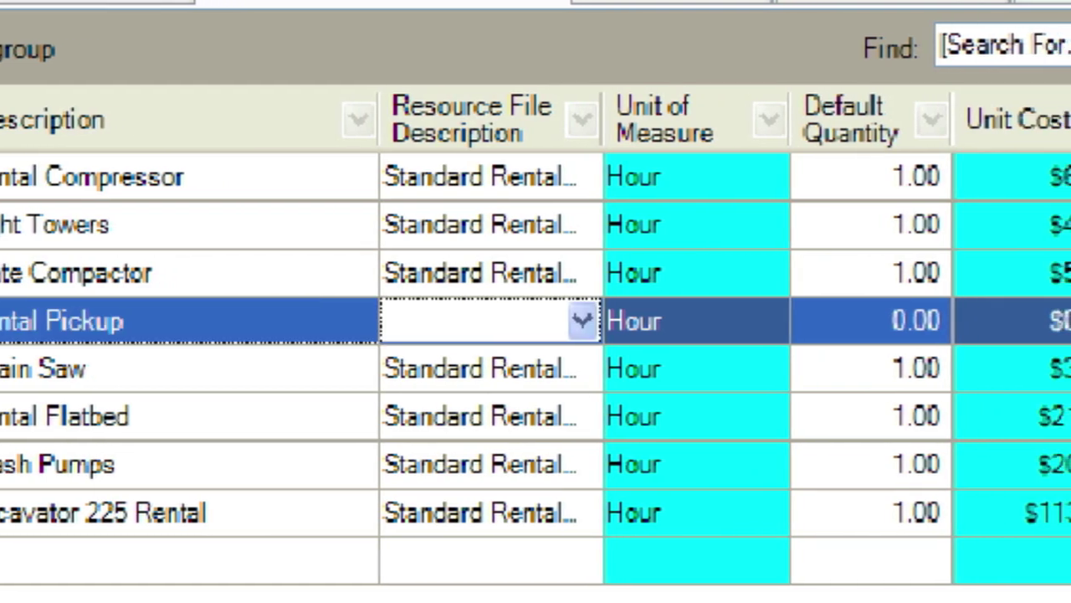
# Assign RPU to Current Year Rate File, default quantity 1.00, category Misc Equipment.
pyautogui.hotkey('alt', 'Down')
pyautogui.press('Tab')
pyautogui.press('Tab')
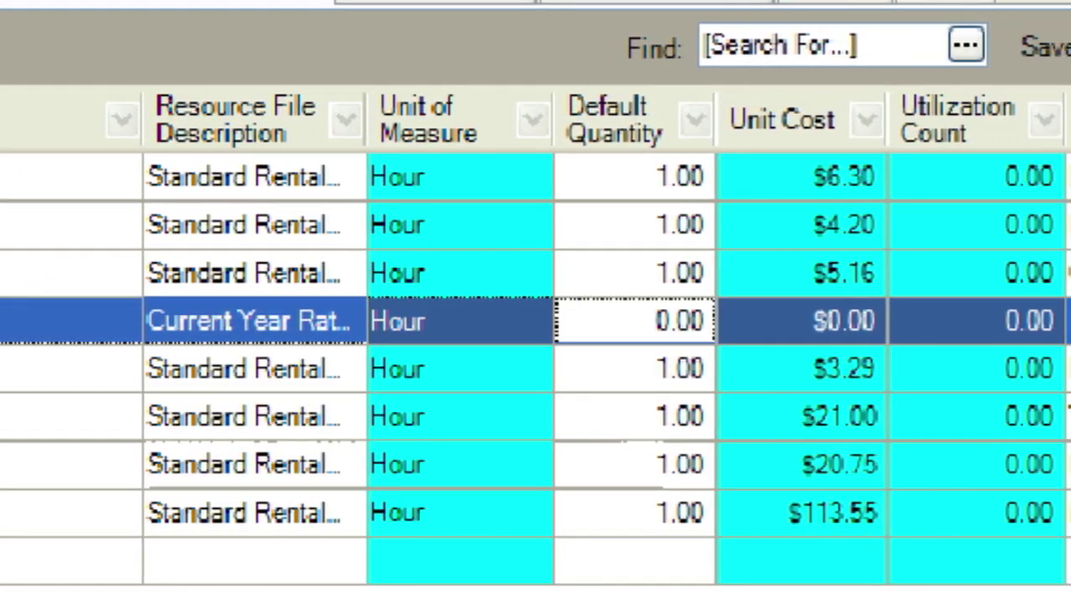
pyautogui.write('1')
pyautogui.press('Tab')
pyautogui.press('Tab')
pyautogui.press('Tab')
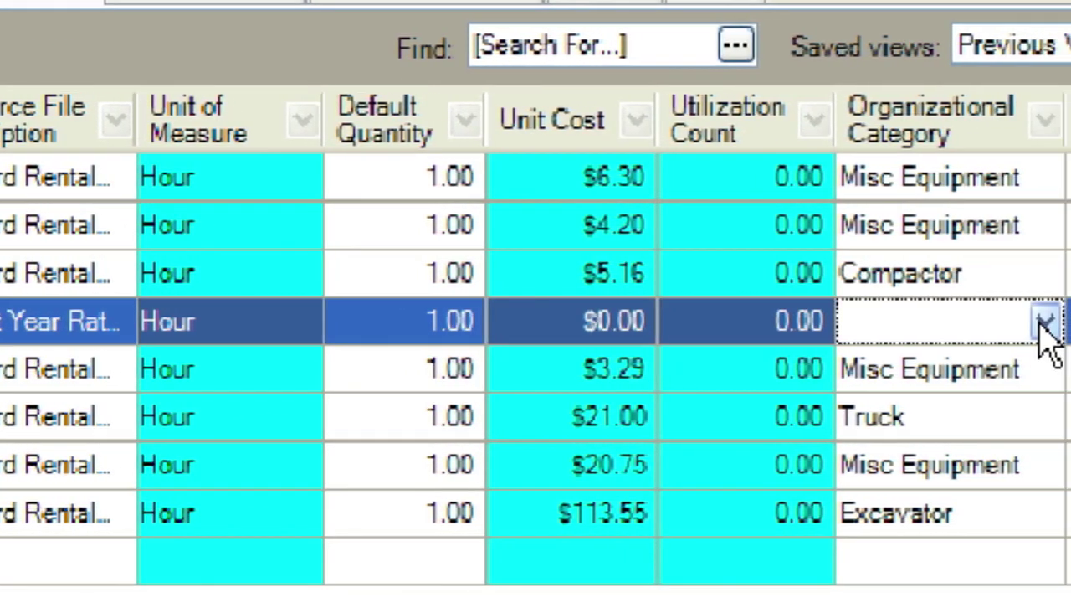
pyautogui.click(1048, 322)
pyautogui.write('Misc')
pyautogui.press('Return')
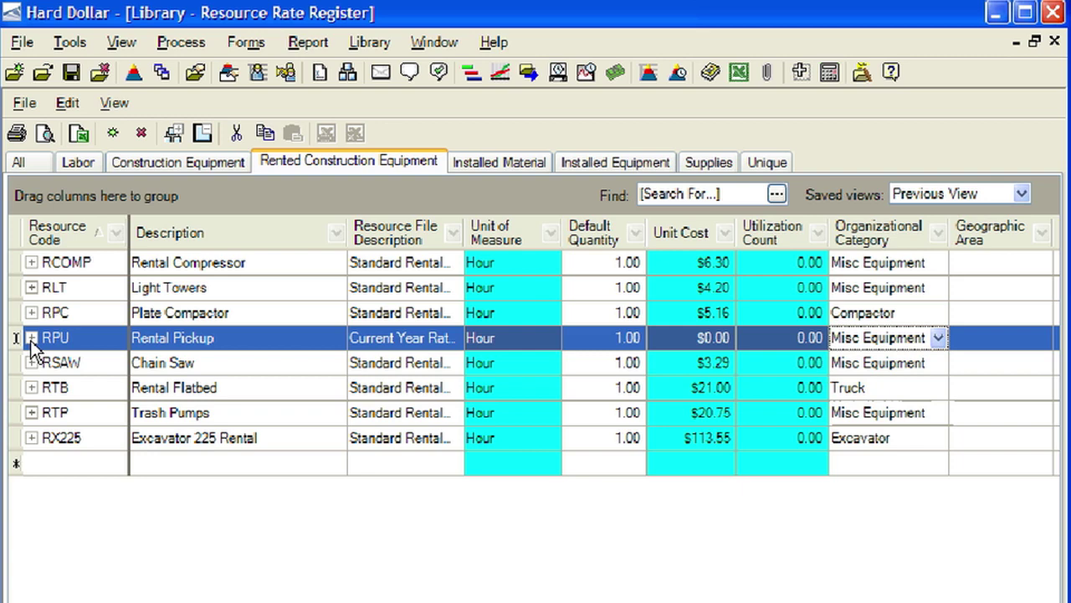
# Enter RPU's costs: $1.00 rent expense, $0.15 overhead and $7.00 undefined RE rental.
pyautogui.click(31, 337)
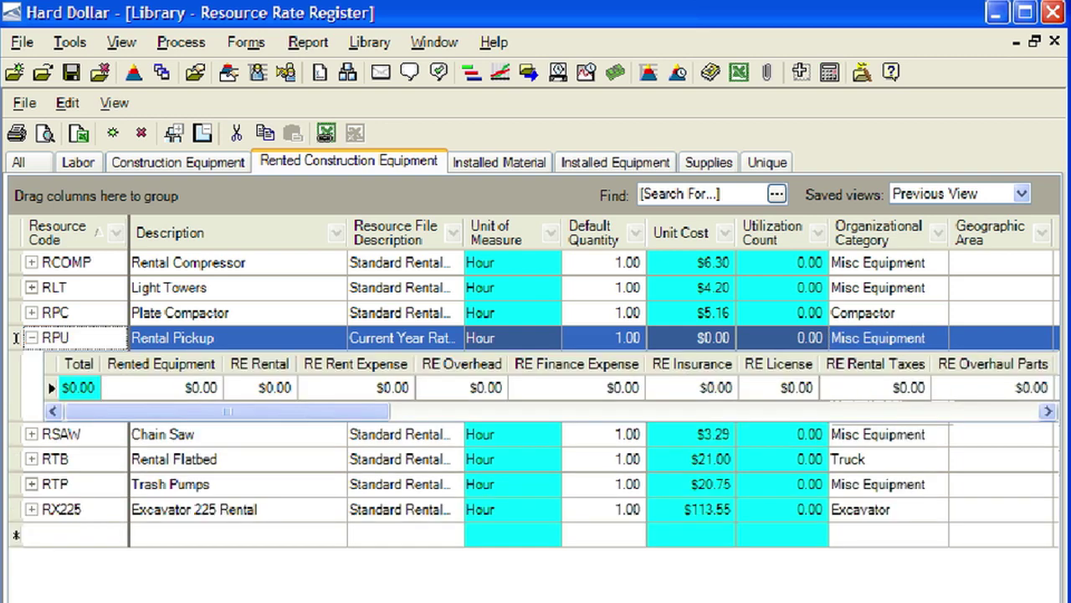
pyautogui.click(345, 390)
pyautogui.write('1')
pyautogui.press('Tab')
pyautogui.write('.15')
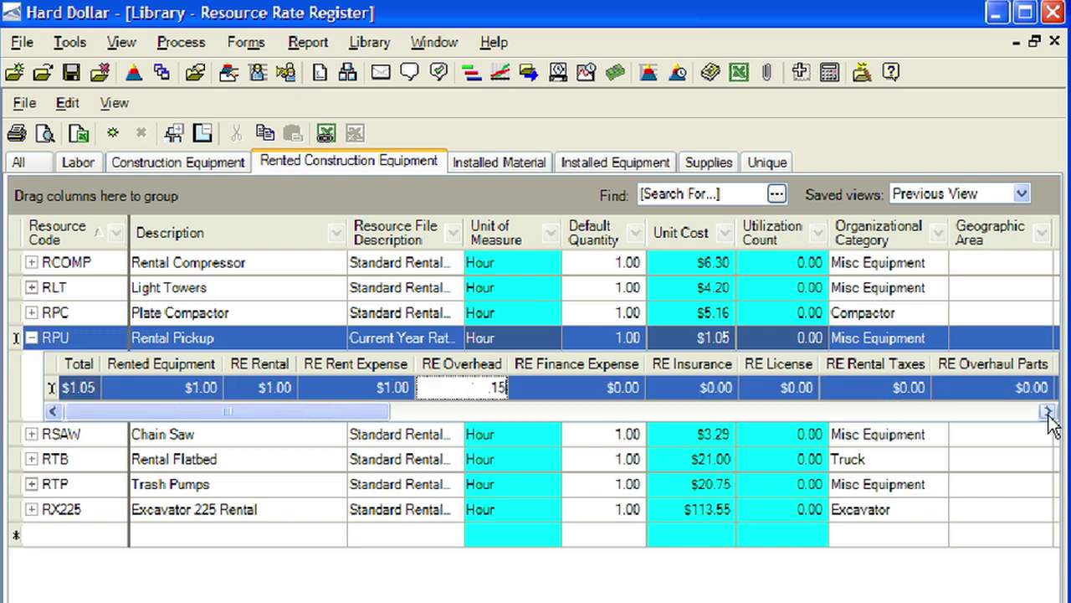
pyautogui.click(983, 410)
pyautogui.click(916, 386)
pyautogui.write('7')
pyautogui.press('Tab')
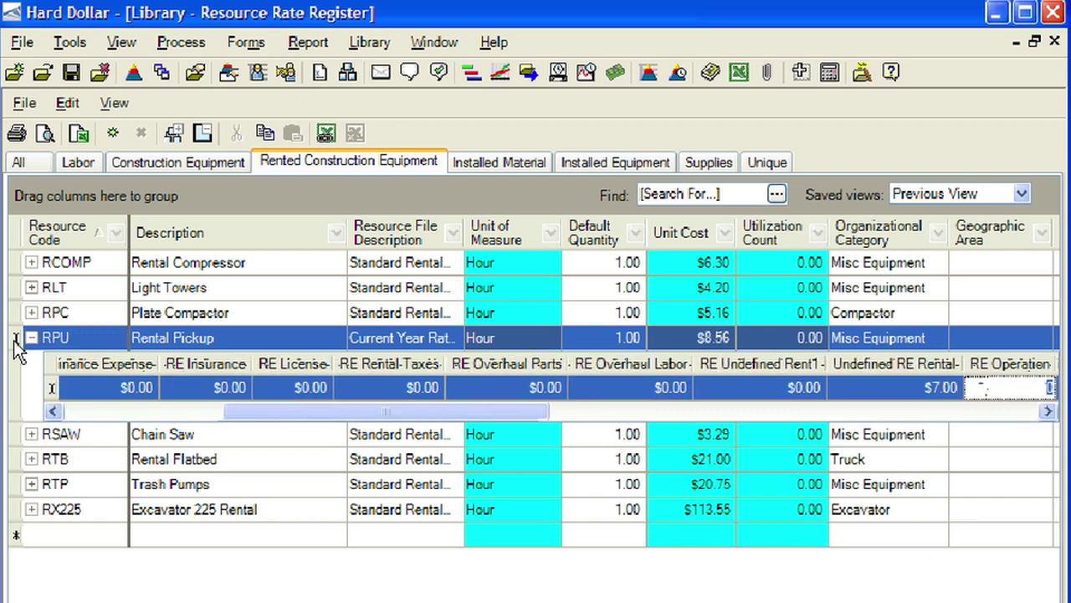
pyautogui.click(15, 343)
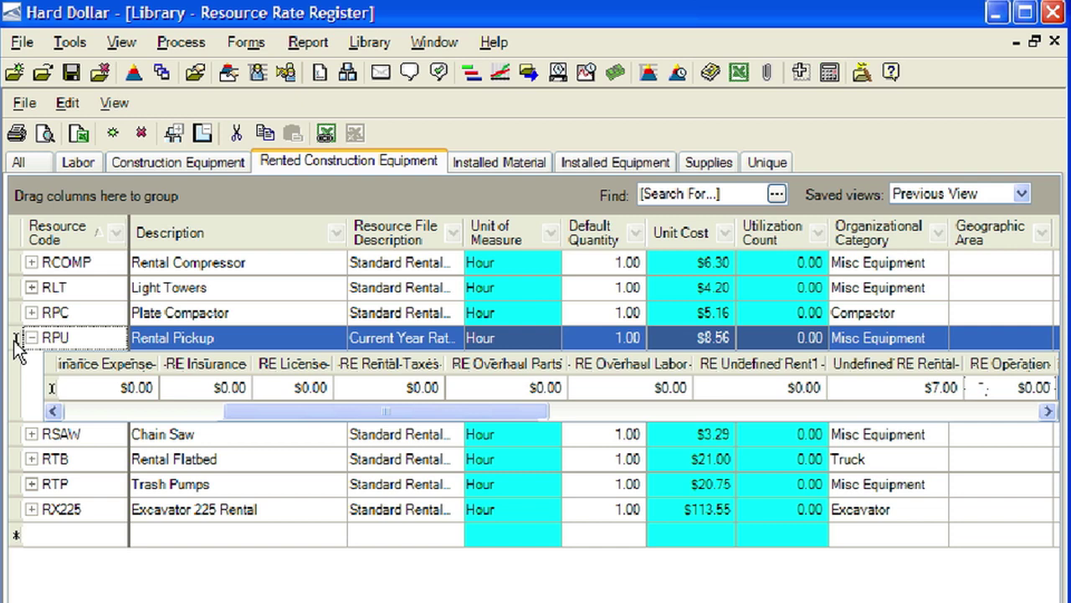
# In the RPU rate record, set fuel type Gas at 4.00 gallons per hour.
pyautogui.rightClick(17, 350)
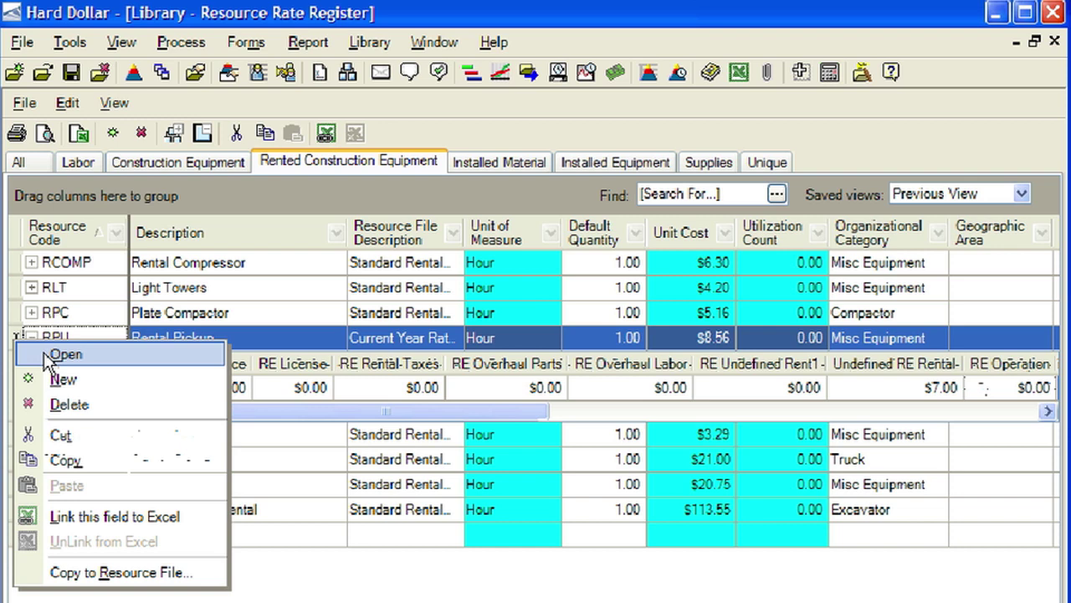
pyautogui.click(44, 353)
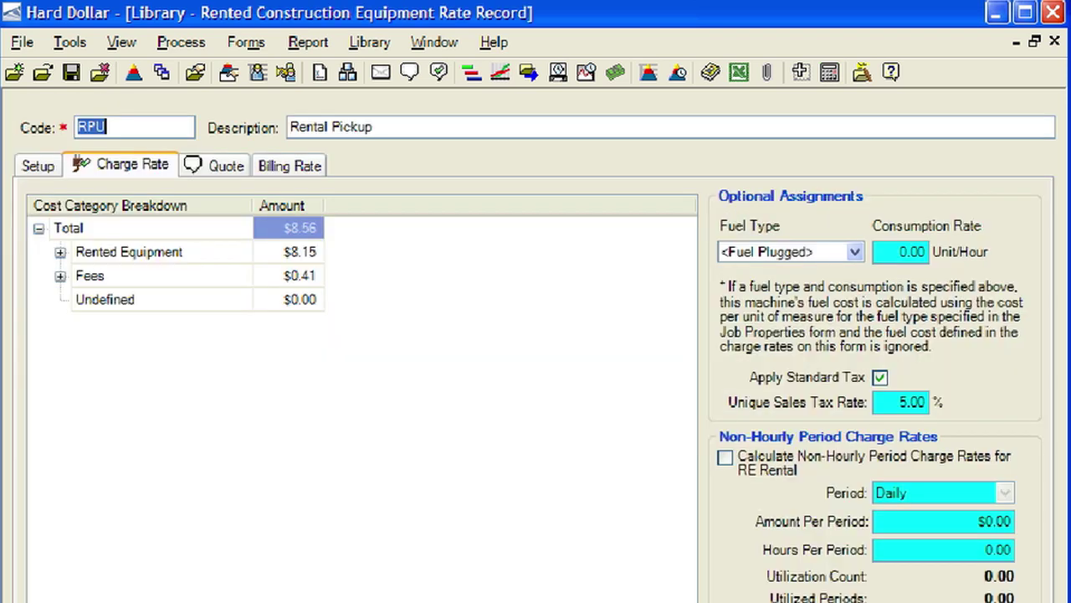
pyautogui.click(60, 252)
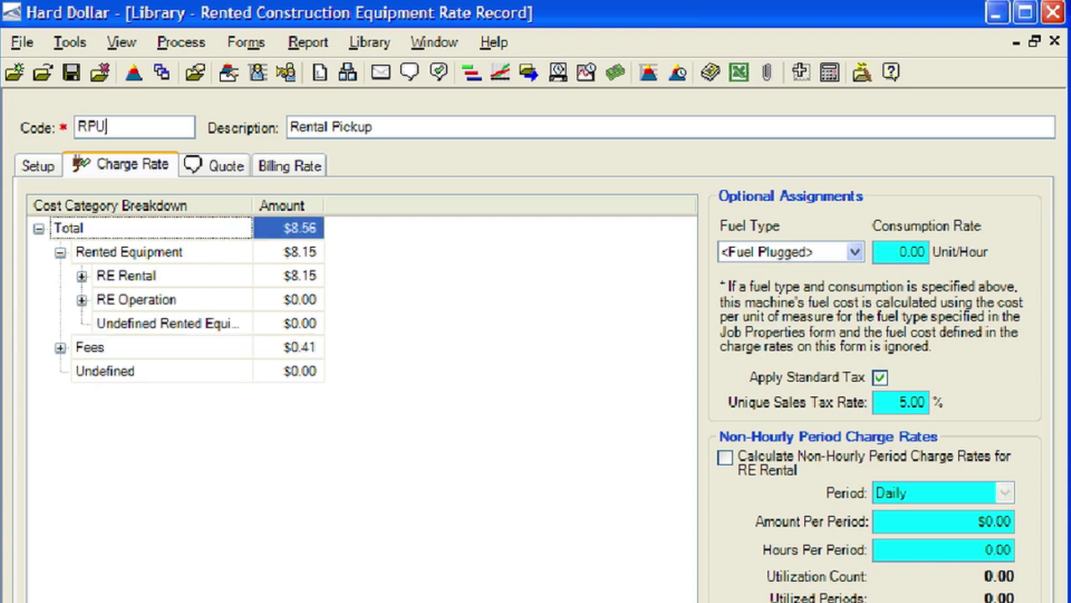
pyautogui.click(81, 276)
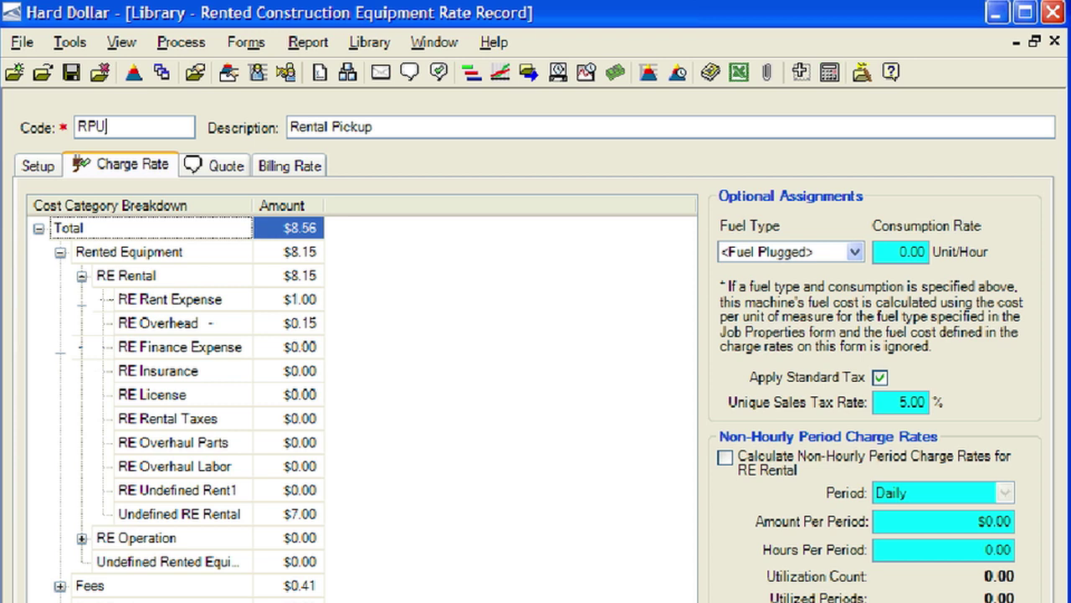
pyautogui.click(855, 252)
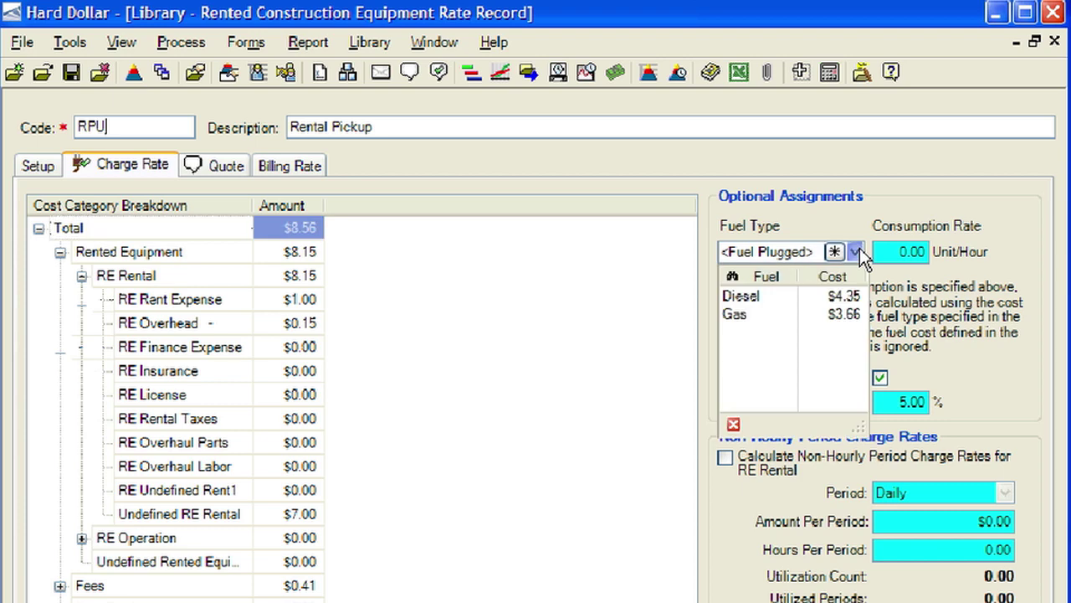
pyautogui.click(753, 314)
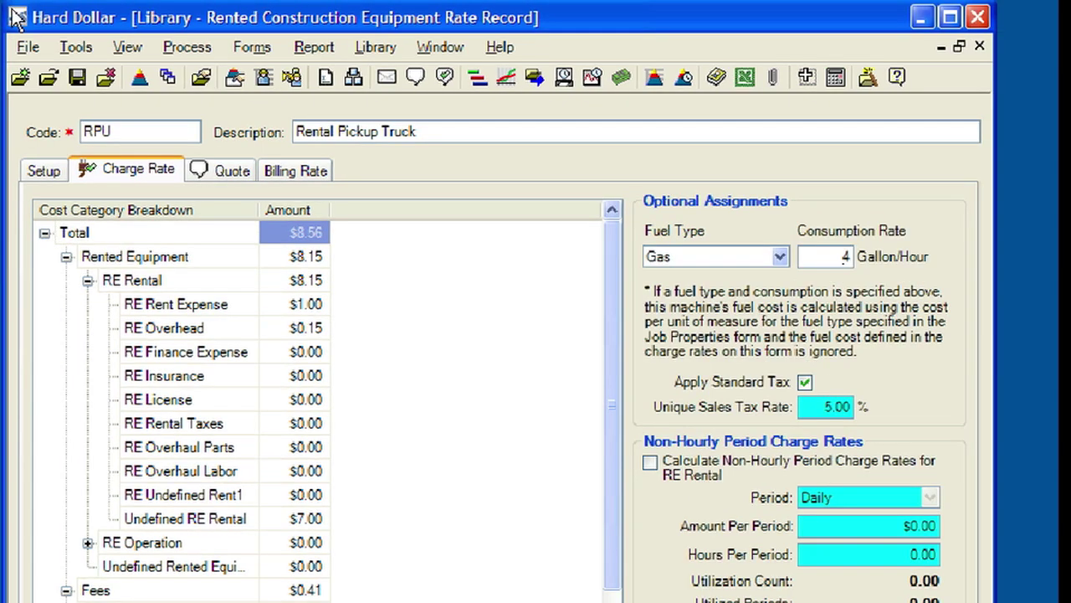
pyautogui.press('Tab')
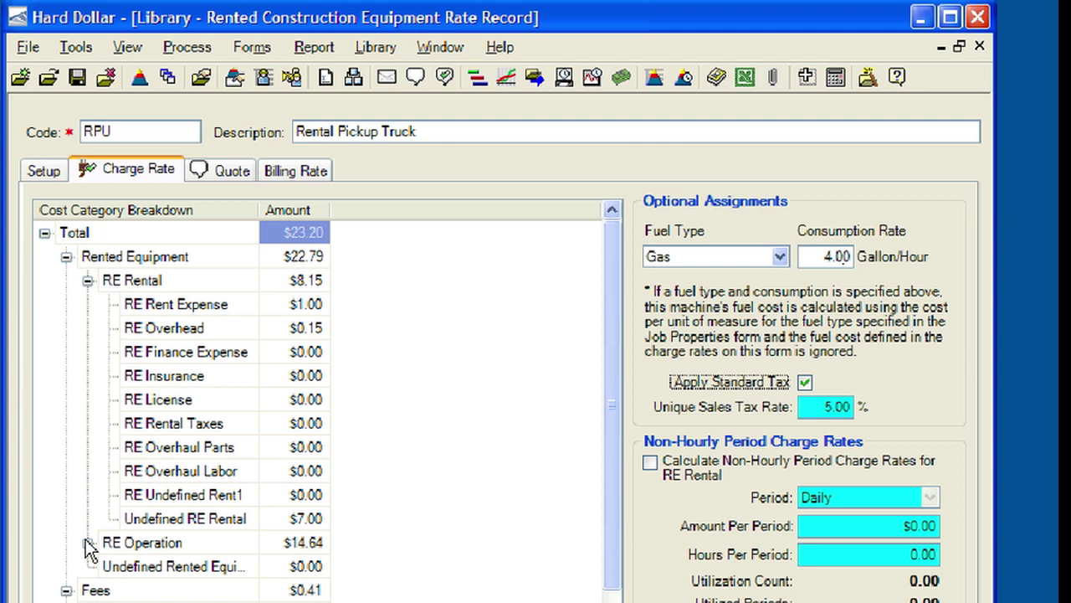
# Expand the RE Operation breakdown to review the Rental Pickup Truck's operation costs.
pyautogui.click(87, 542)
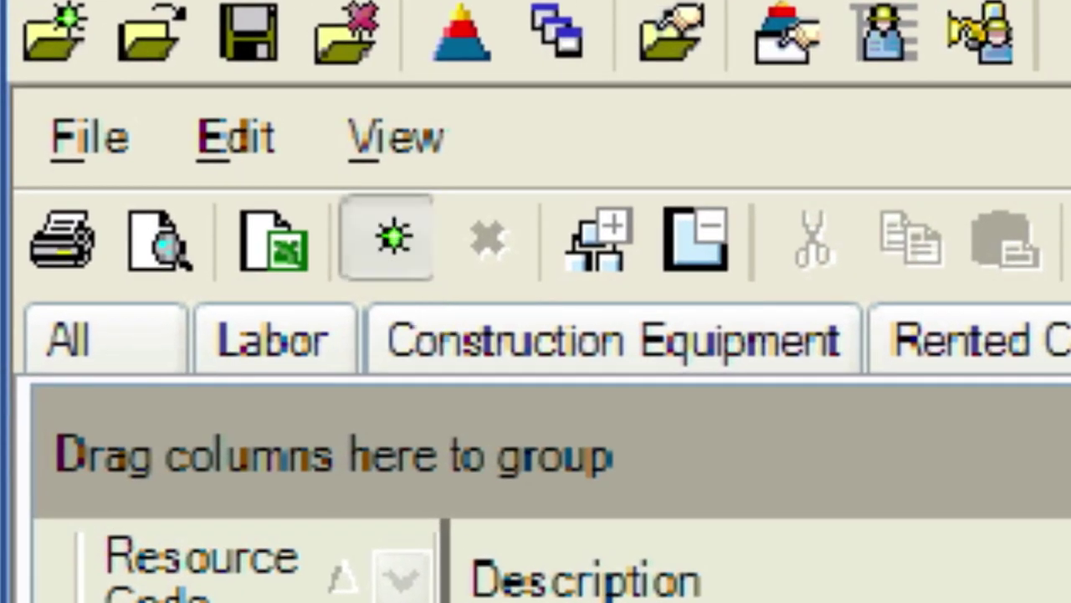
# Create installed material MAC, Asphalt Cement, with unit of measure TN.
pyautogui.click(386, 238)
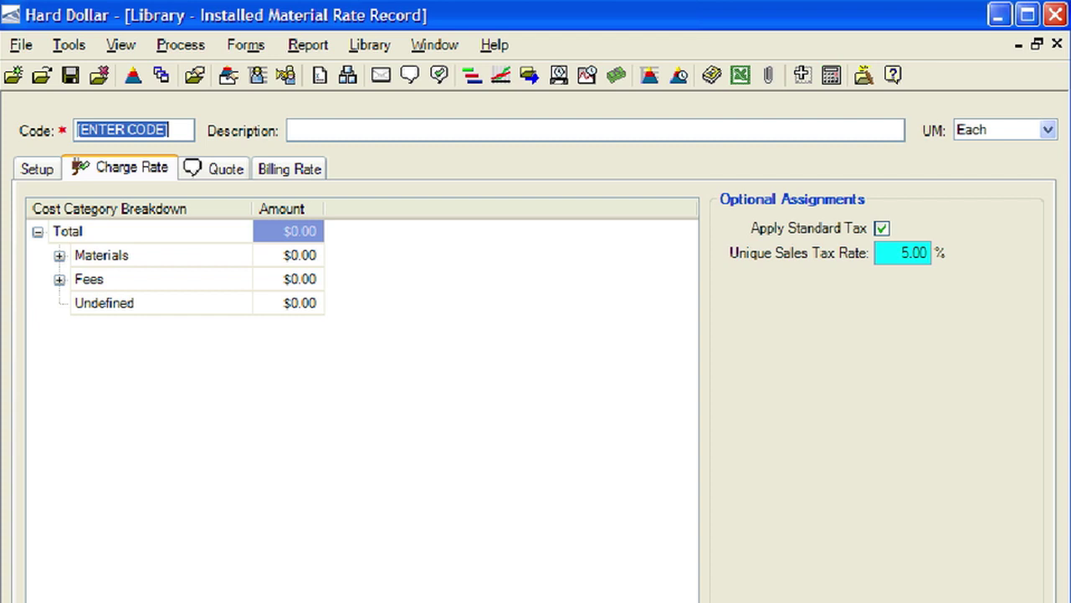
pyautogui.write('MAC')
pyautogui.press('Tab')
pyautogui.write('Asphalt Cement')
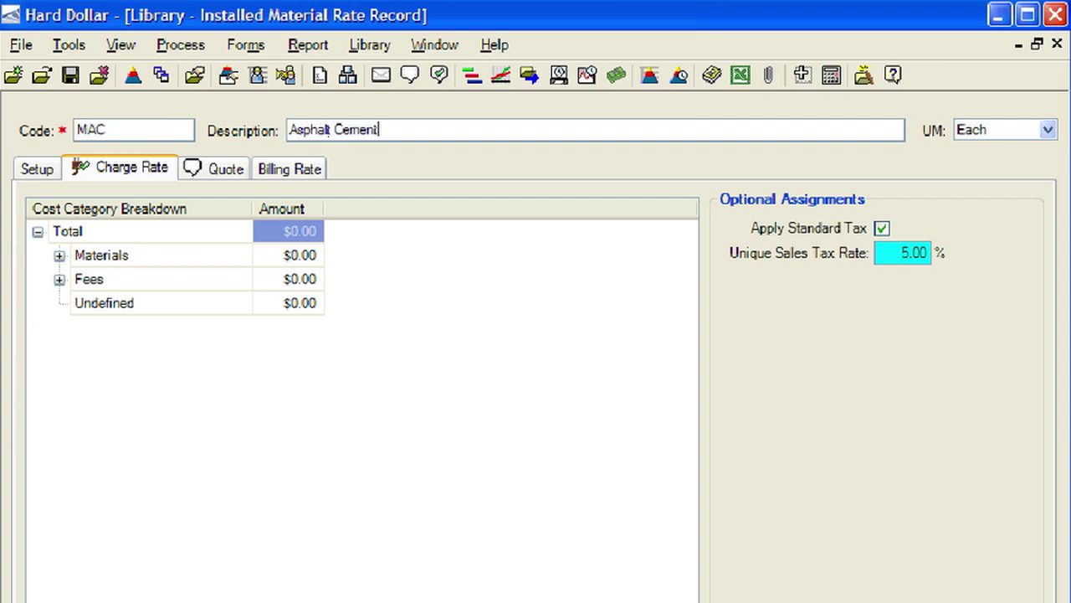
pyautogui.press('Tab')
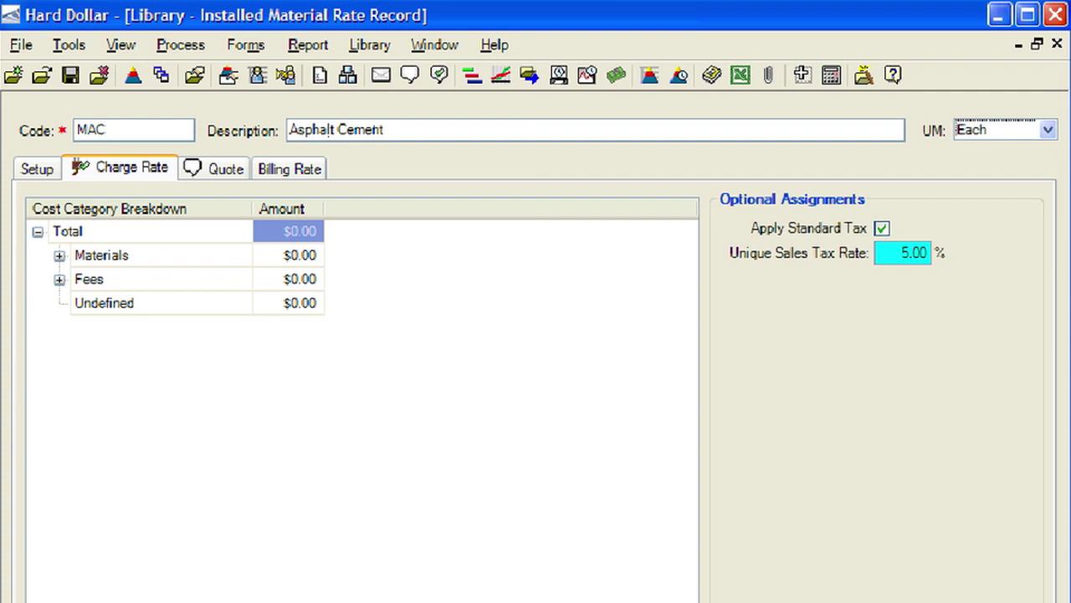
pyautogui.write('TN')
pyautogui.press('Return')
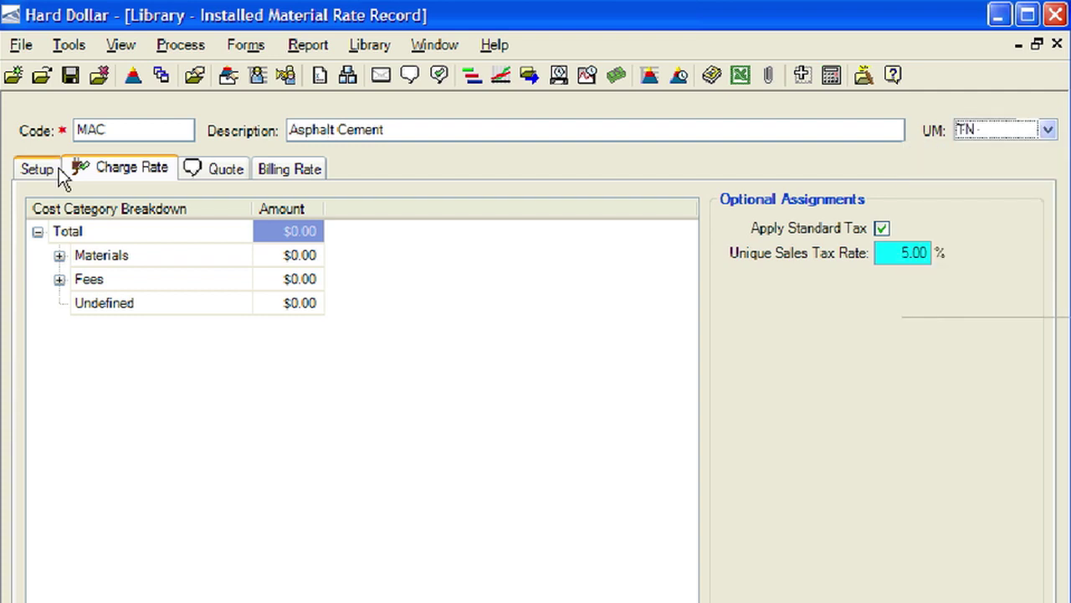
pyautogui.click(58, 168)
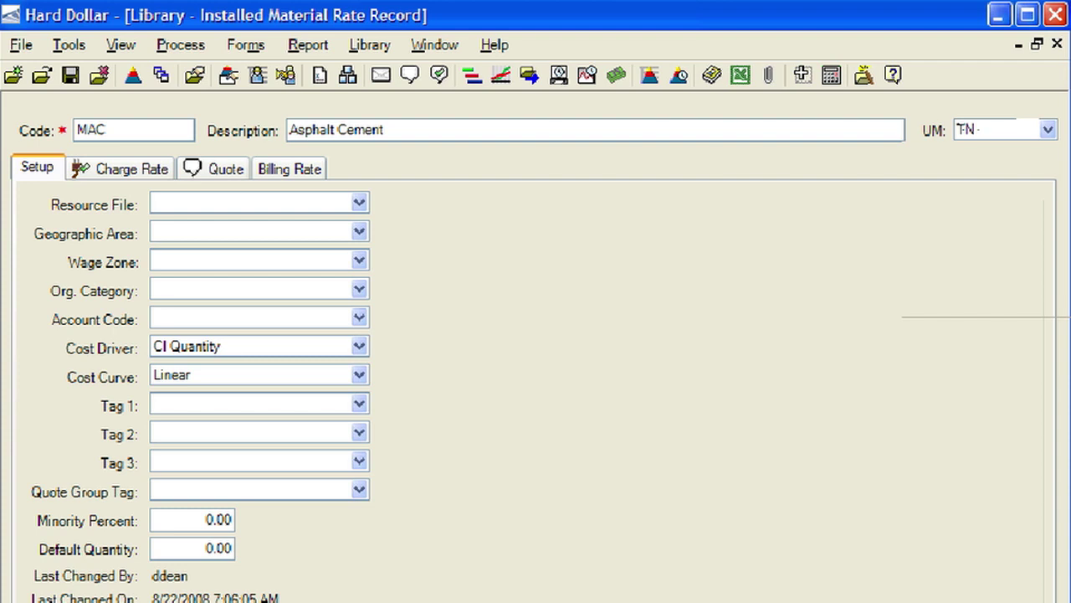
# Set MAC to Current Year Rate File, Asphalt category and 60.00 minority percent.
pyautogui.click(359, 203)
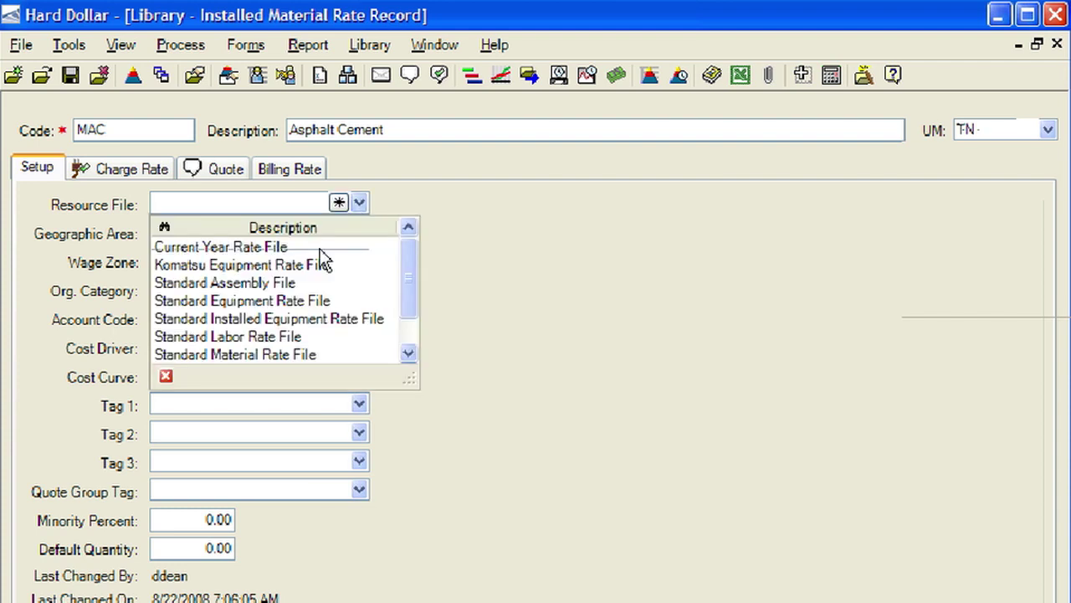
pyautogui.click(220, 247)
pyautogui.click(359, 289)
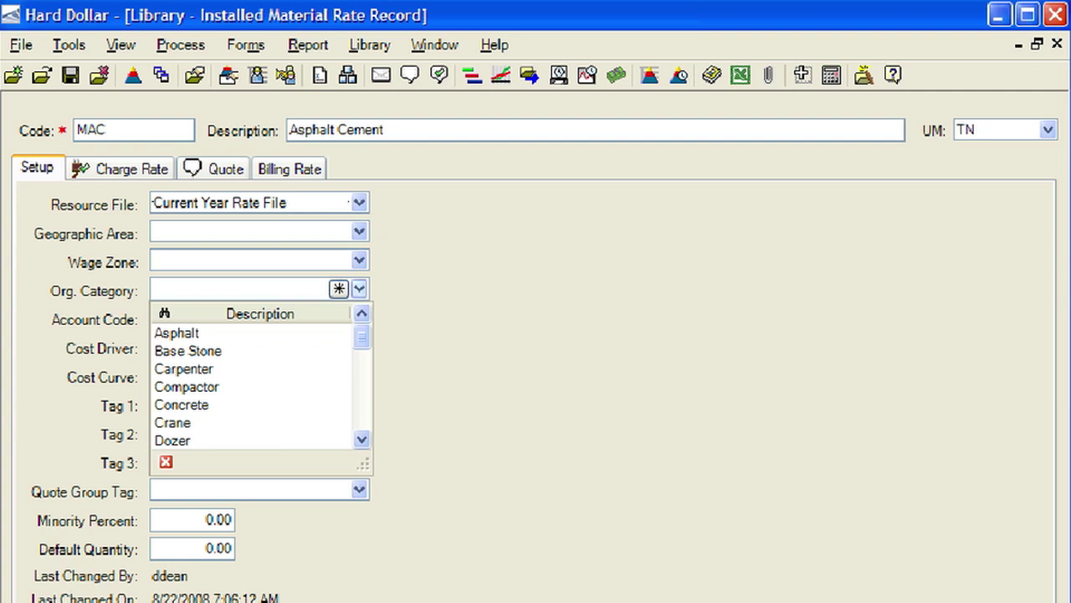
pyautogui.click(309, 335)
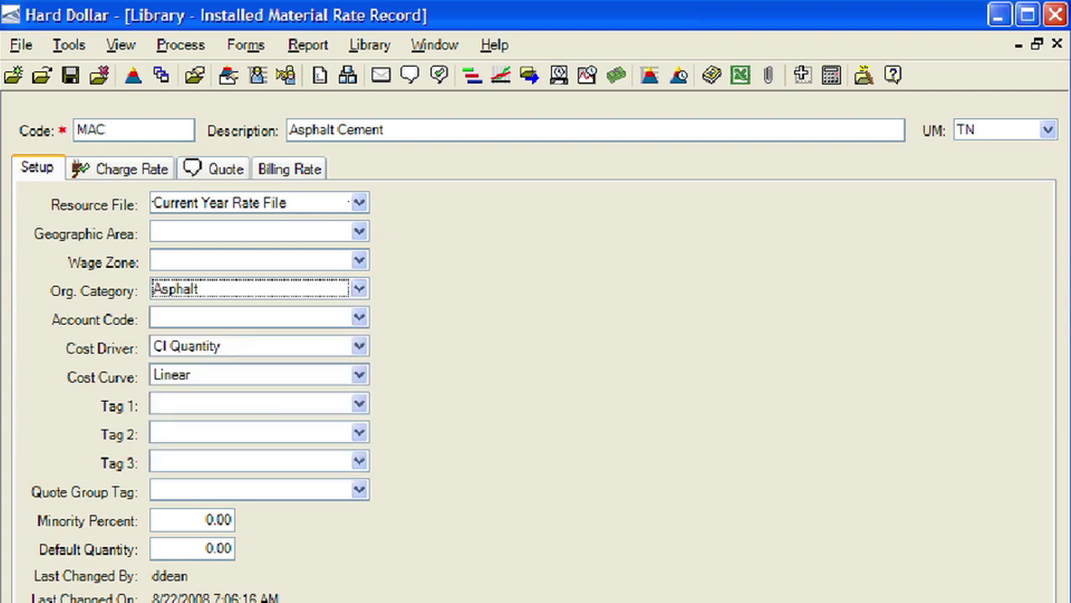
pyautogui.click(214, 520)
pyautogui.write('60')
pyautogui.press('Tab')
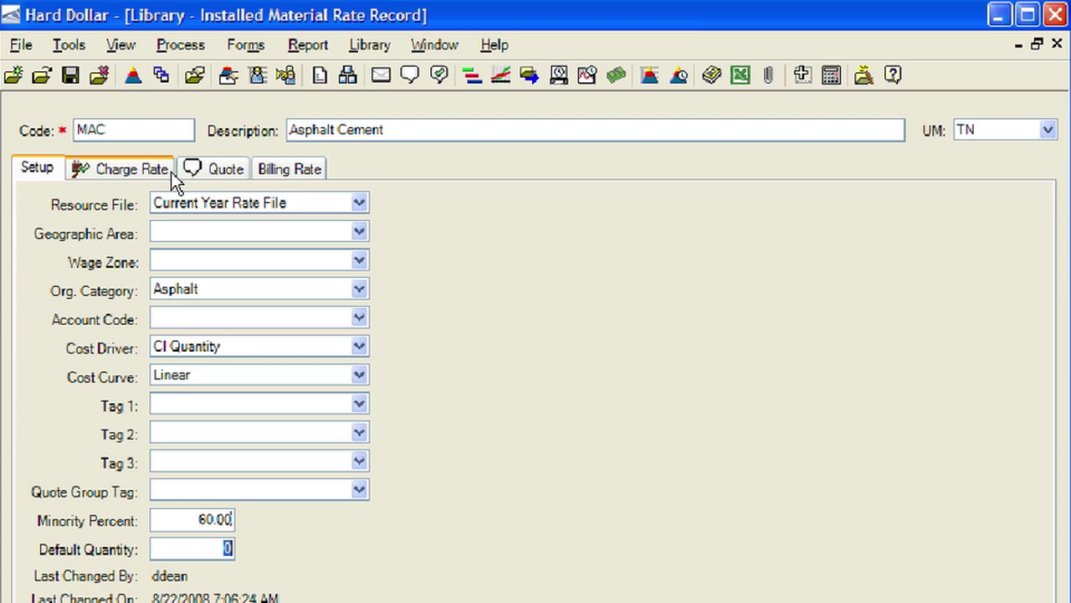
pyautogui.click(171, 172)
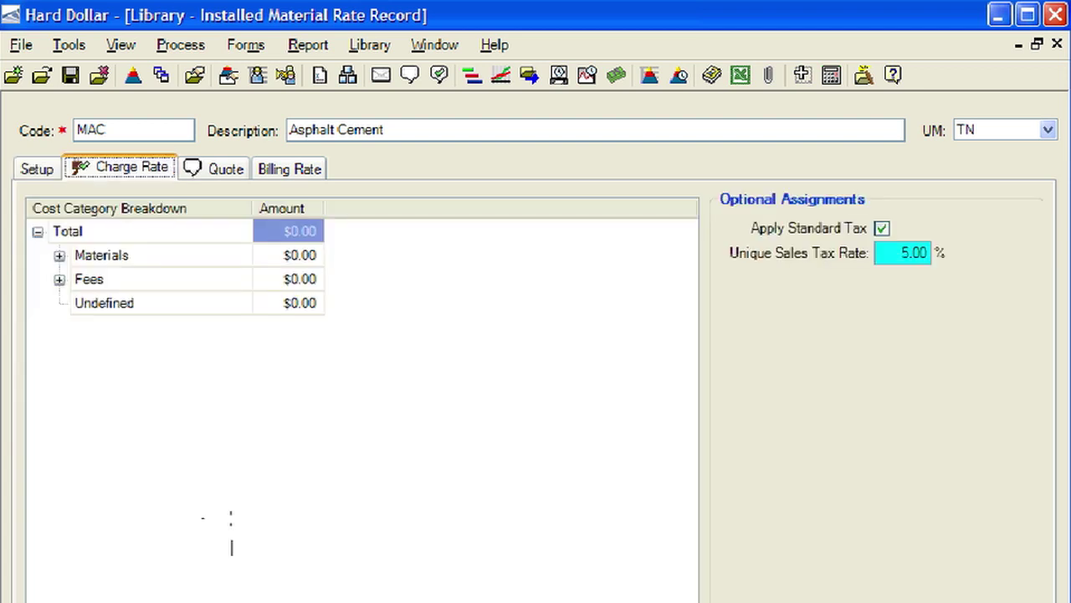
# Enter $150.00 as the Asphalt Cement Installed Materials cost under Materials.
pyautogui.click(61, 256)
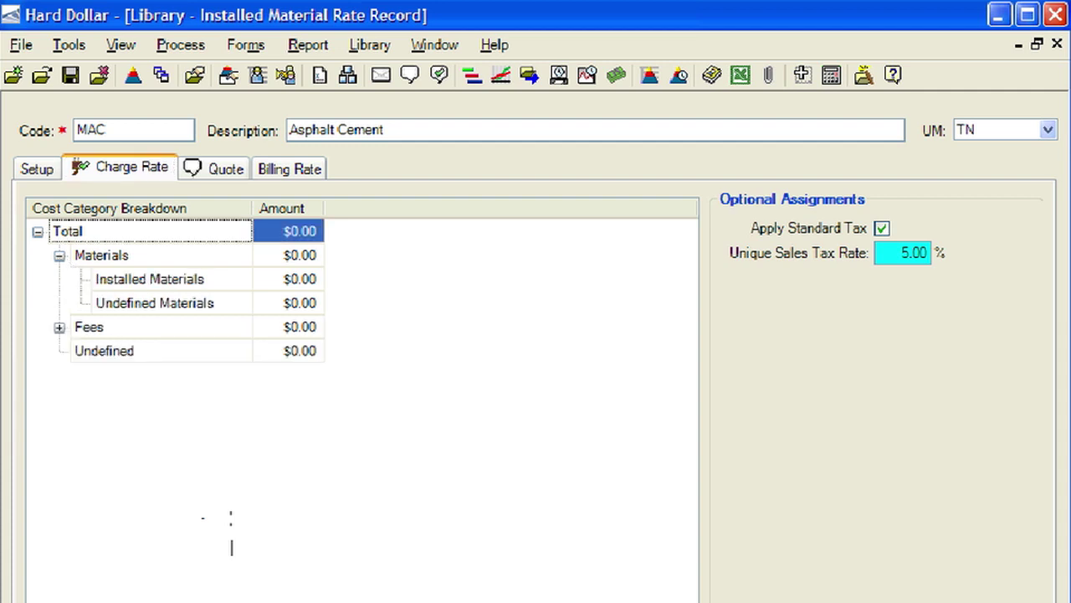
pyautogui.click(283, 285)
pyautogui.write('150')
pyautogui.press('Return')
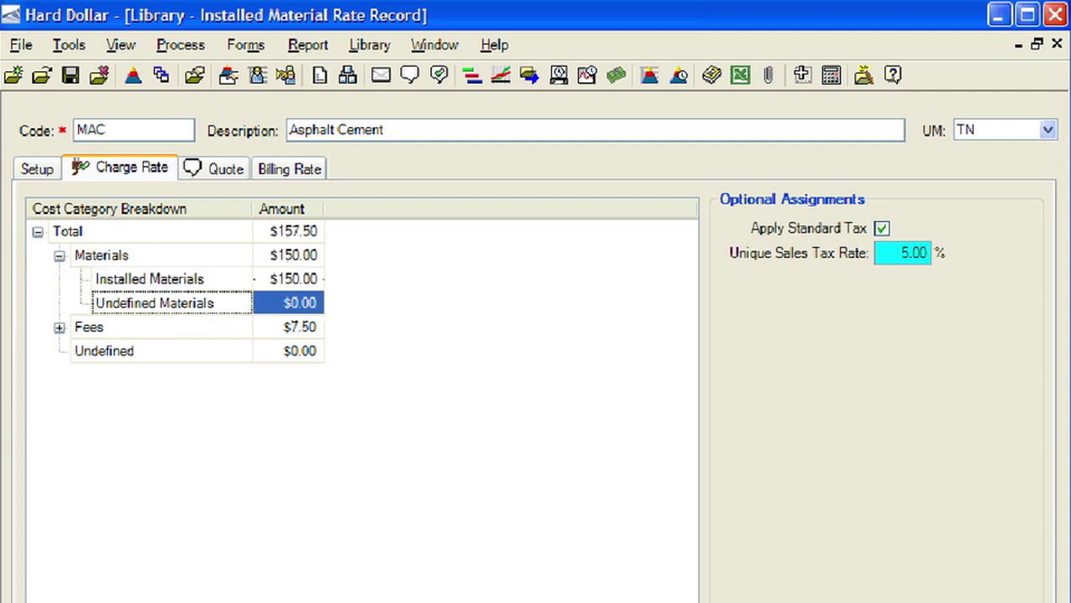